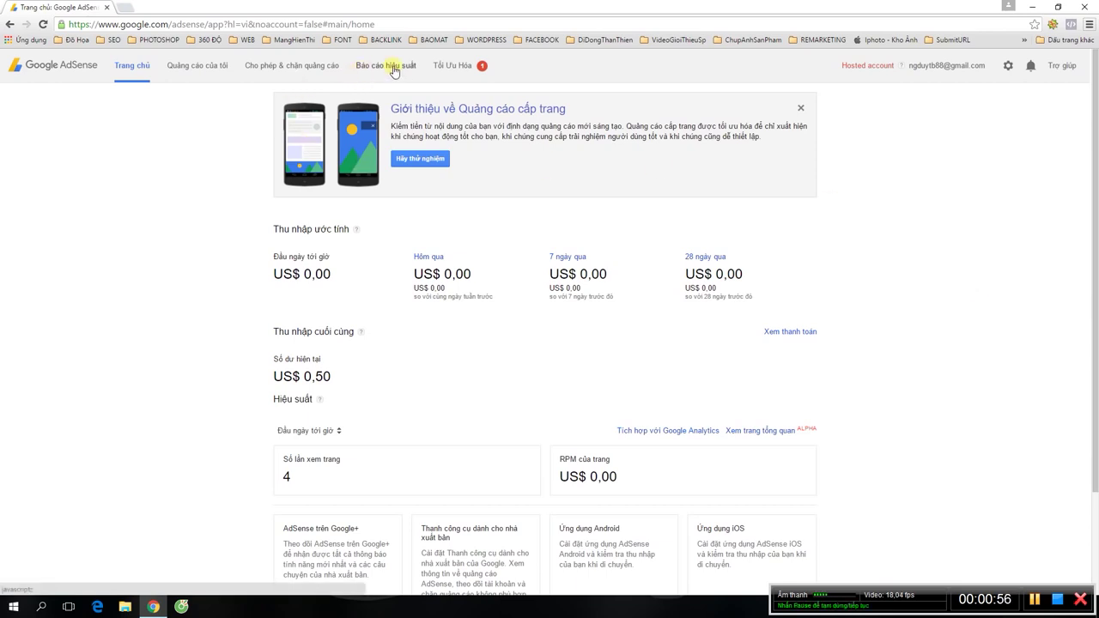
- Create a new performance report grouped by product (Sản phẩm)
{"action": "left_click", "coordinate": [394, 69]}
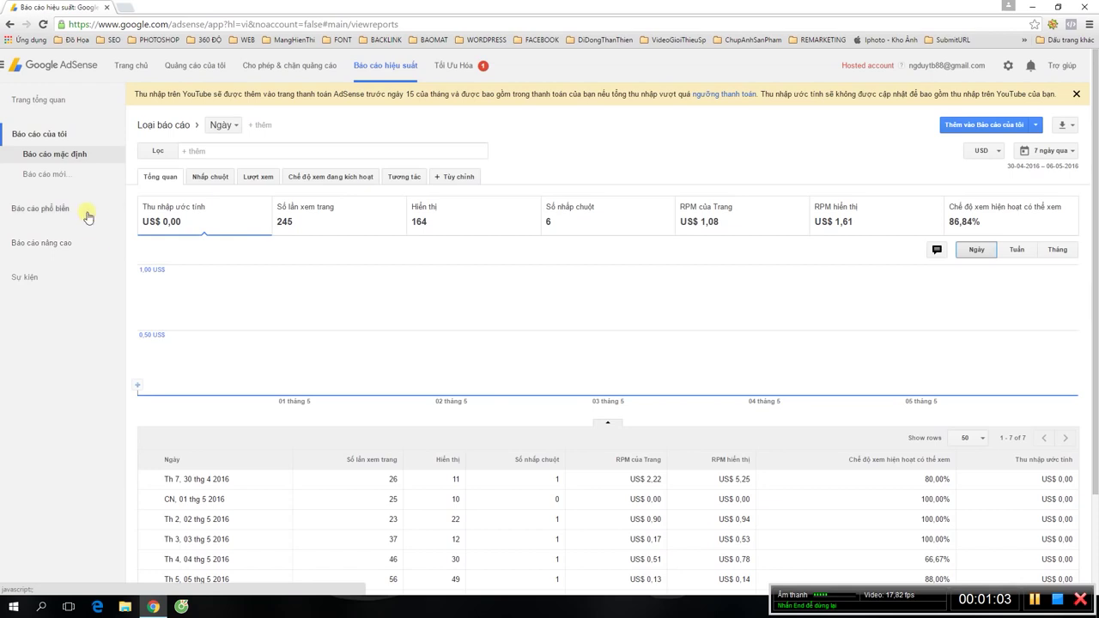
{"action": "left_click", "coordinate": [57, 177]}
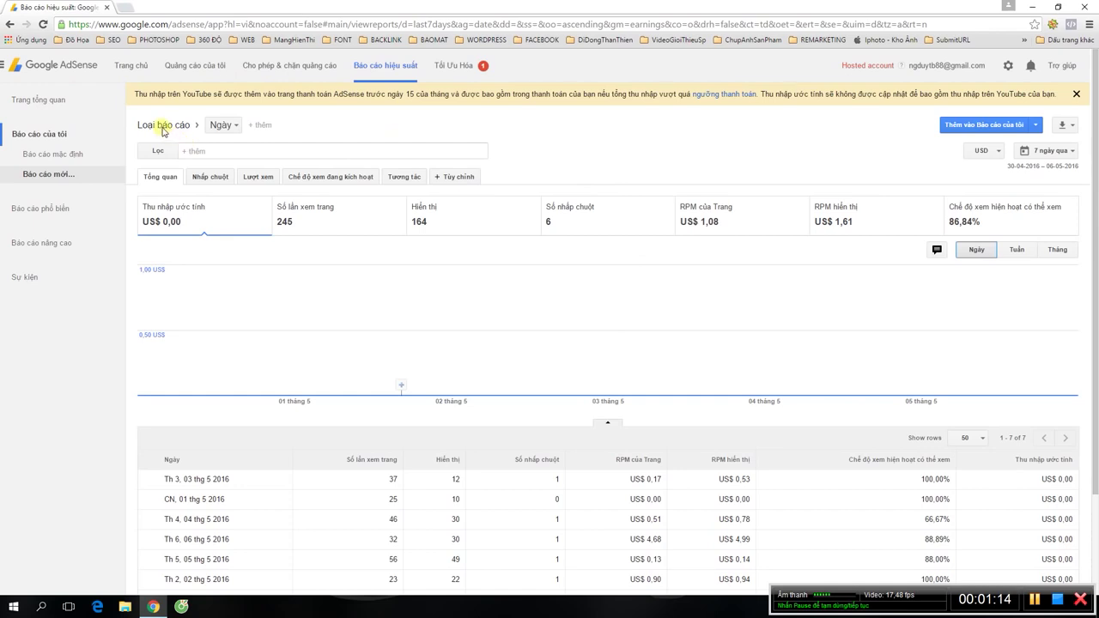
{"action": "left_click", "coordinate": [225, 126]}
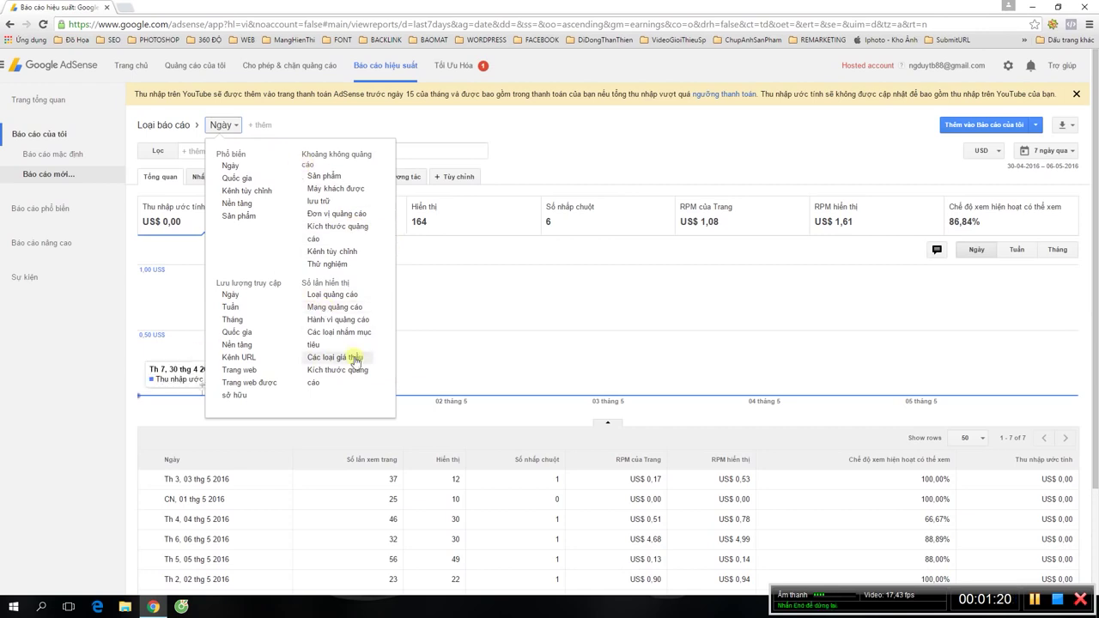
{"action": "left_click", "coordinate": [321, 177]}
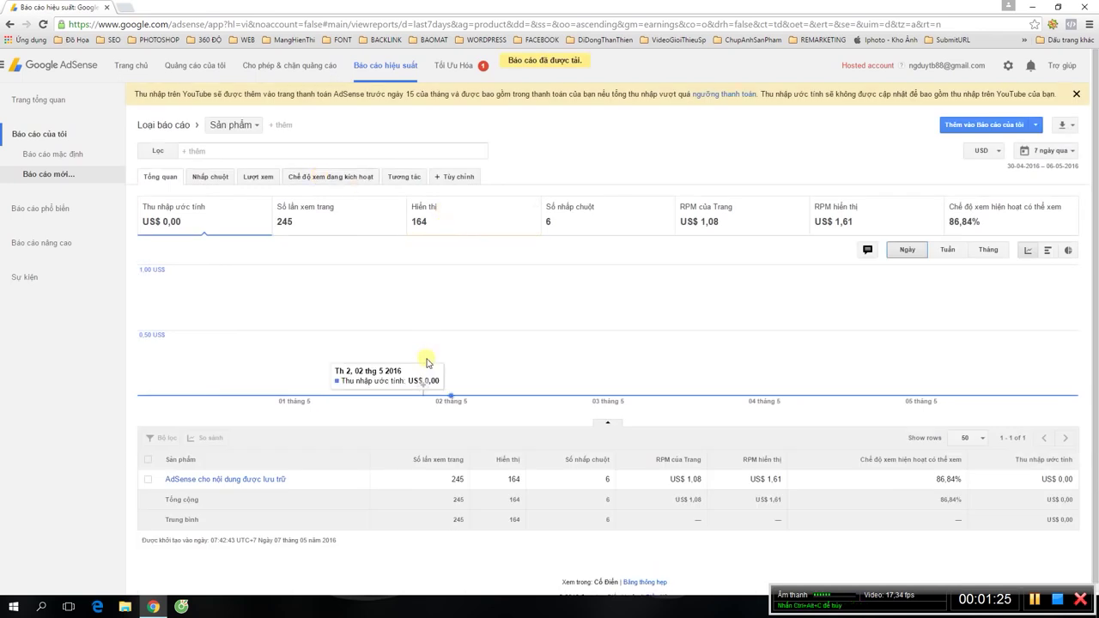
- Narrow the report to the product "AdSense cho nội dung được lưu trữ" and set its date range to all time (Toàn bộ thời gian)
{"action": "left_click", "coordinate": [248, 481]}
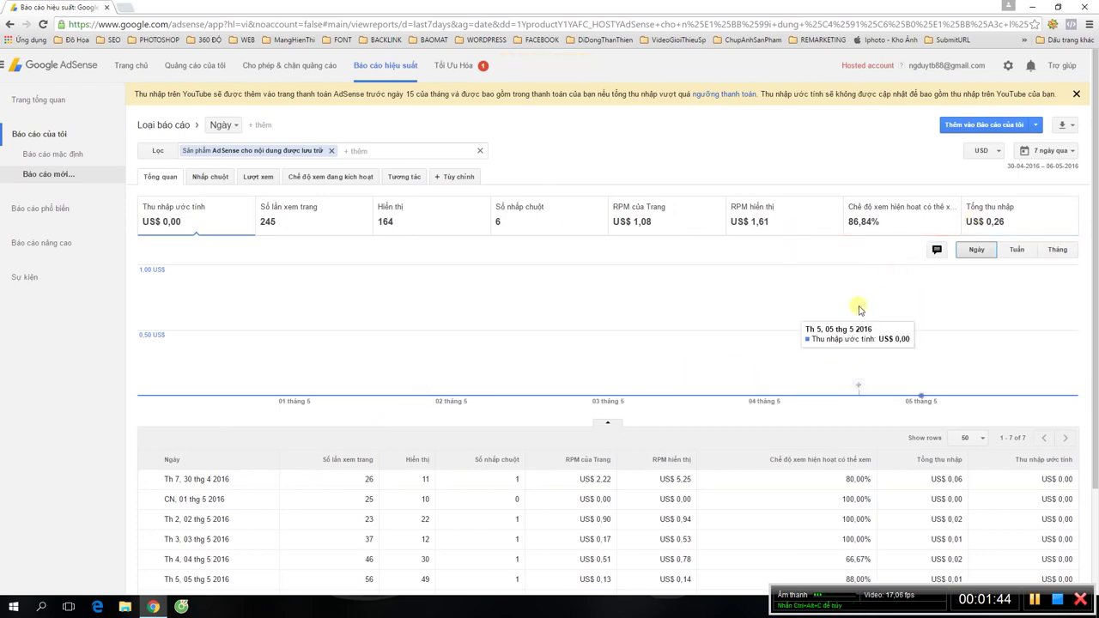
{"action": "left_click", "coordinate": [1068, 156]}
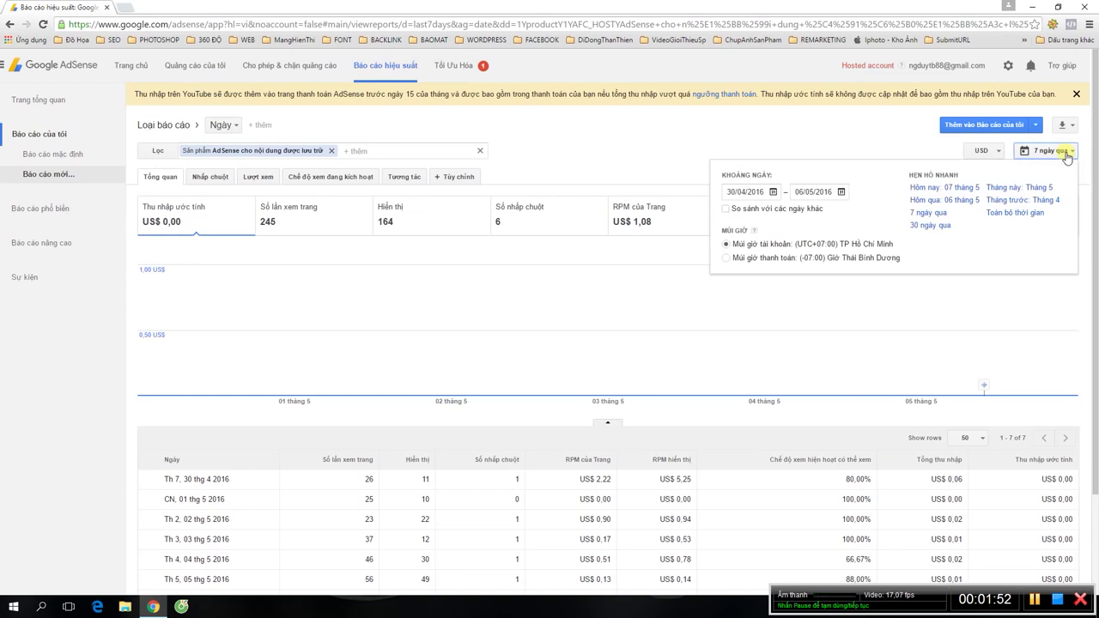
{"action": "left_click", "coordinate": [1026, 215]}
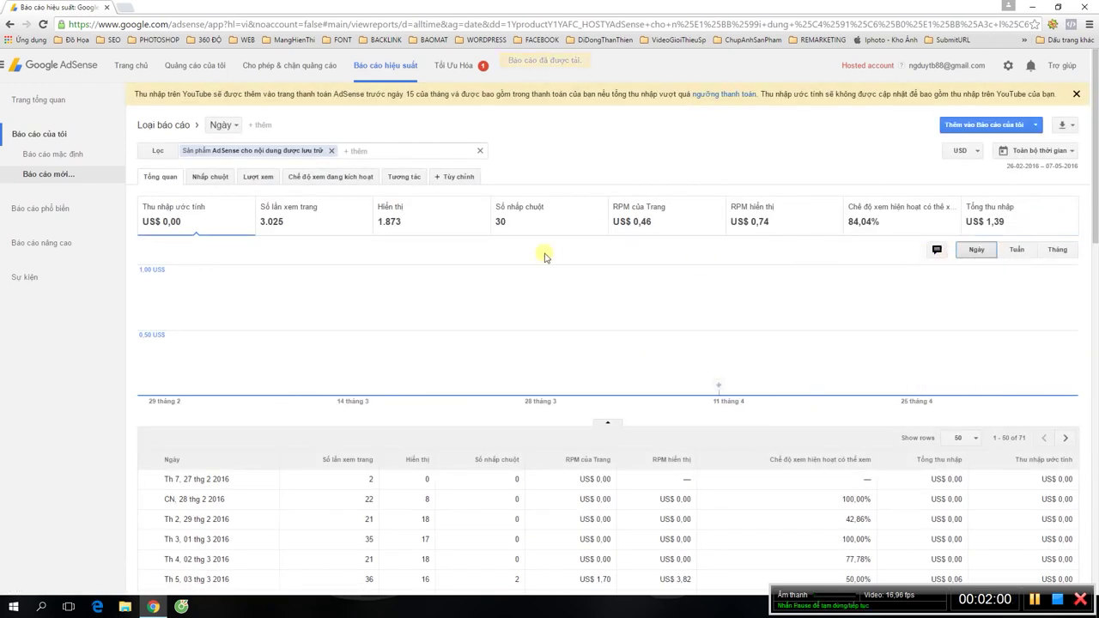
- Examine the daily rows of the all-time report, including page views, impressions, clicks and earnings
{"action": "scroll", "coordinate": [636, 304], "scroll_direction": "down", "scroll_amount": 1}
{"action": "scroll", "coordinate": [637, 304], "scroll_direction": "down", "scroll_amount": 1}
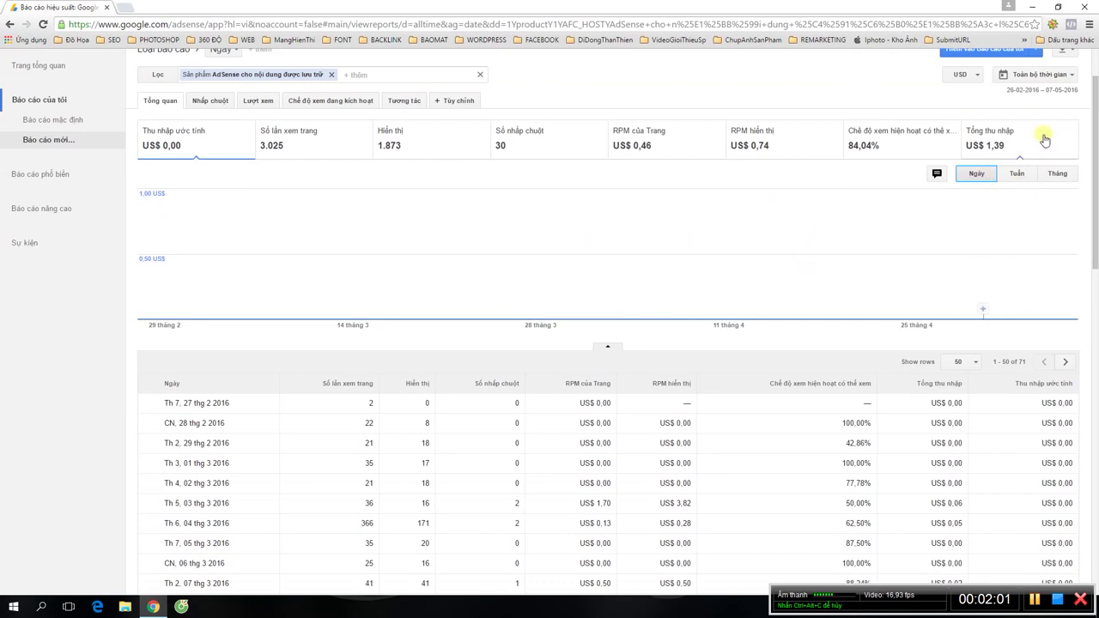
{"action": "scroll", "coordinate": [611, 286], "scroll_direction": "down", "scroll_amount": 2}
{"action": "scroll", "coordinate": [689, 358], "scroll_direction": "down", "scroll_amount": 3}
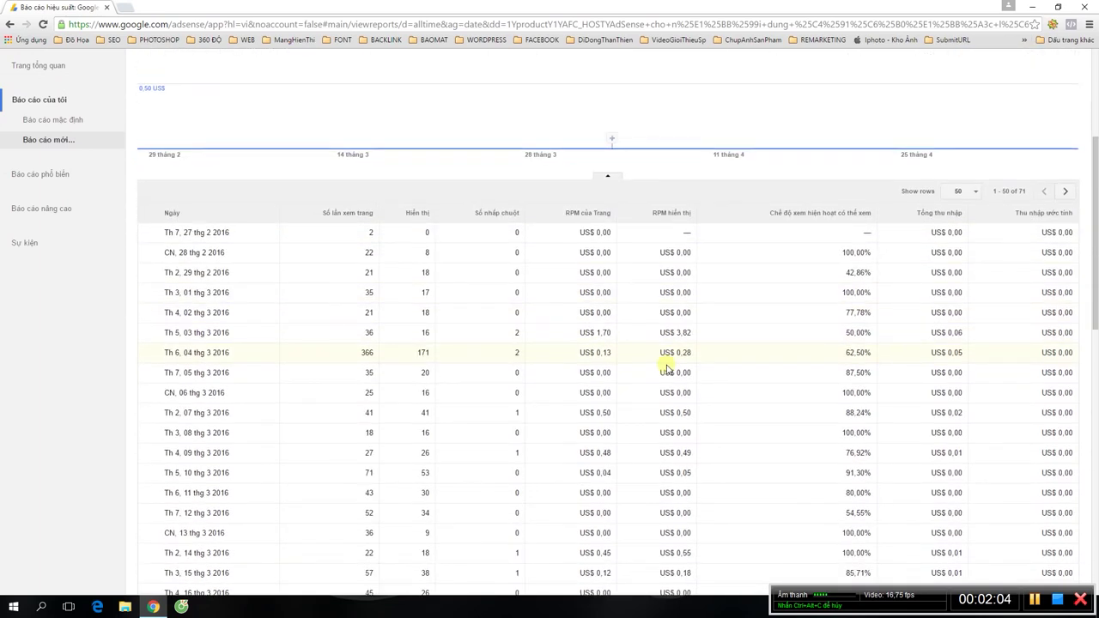
{"action": "scroll", "coordinate": [705, 342], "scroll_direction": "down", "scroll_amount": 1}
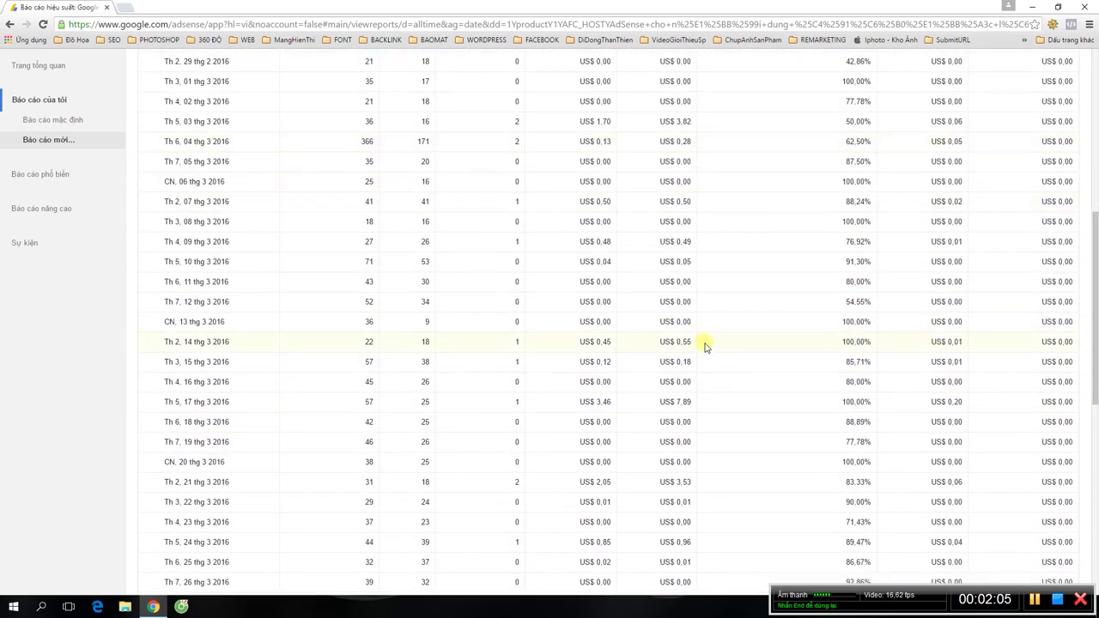
{"action": "scroll", "coordinate": [705, 346], "scroll_direction": "down", "scroll_amount": 1}
{"action": "scroll", "coordinate": [705, 346], "scroll_direction": "up", "scroll_amount": 4}
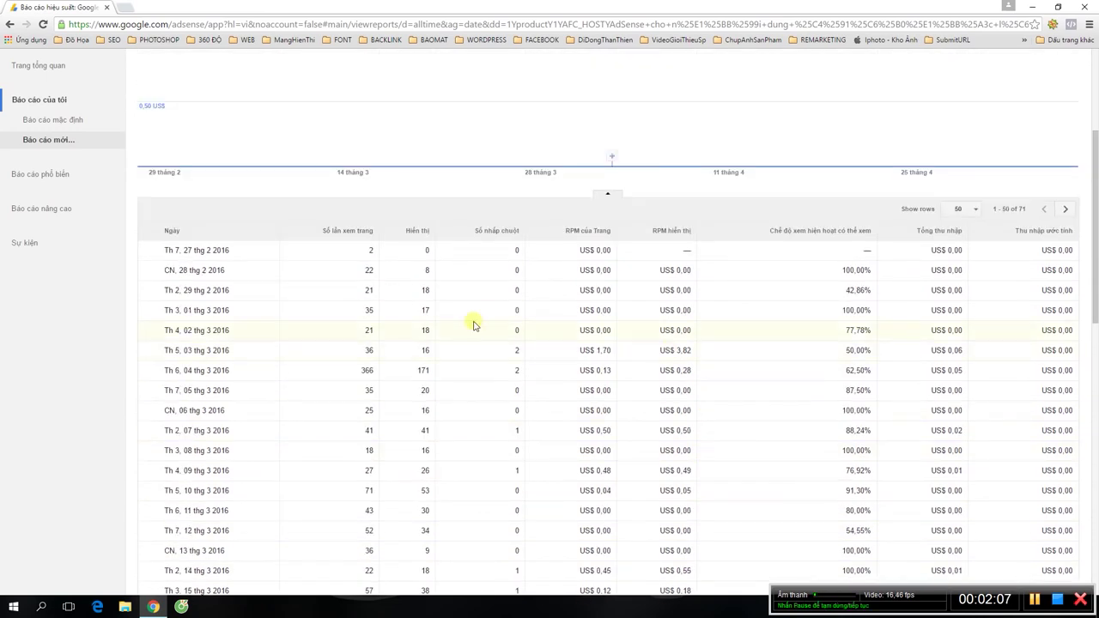
{"action": "scroll", "coordinate": [404, 307], "scroll_direction": "down", "scroll_amount": 1}
{"action": "scroll", "coordinate": [404, 308], "scroll_direction": "up", "scroll_amount": 1}
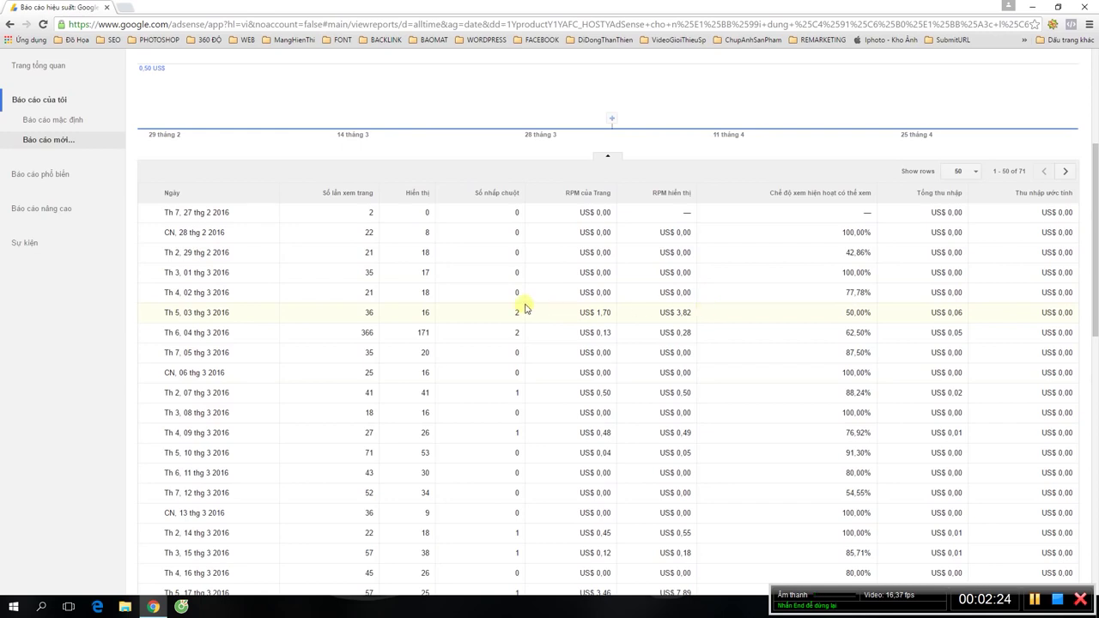
{"action": "scroll", "coordinate": [601, 283], "scroll_direction": "down", "scroll_amount": 8}
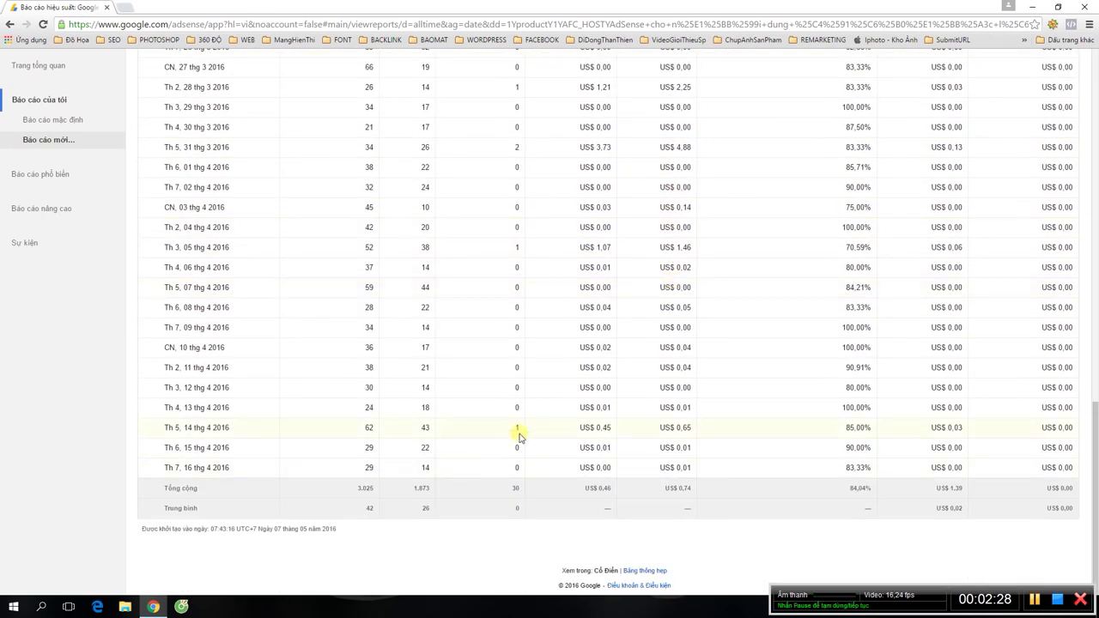
{"action": "scroll", "coordinate": [519, 436], "scroll_direction": "up", "scroll_amount": 10}
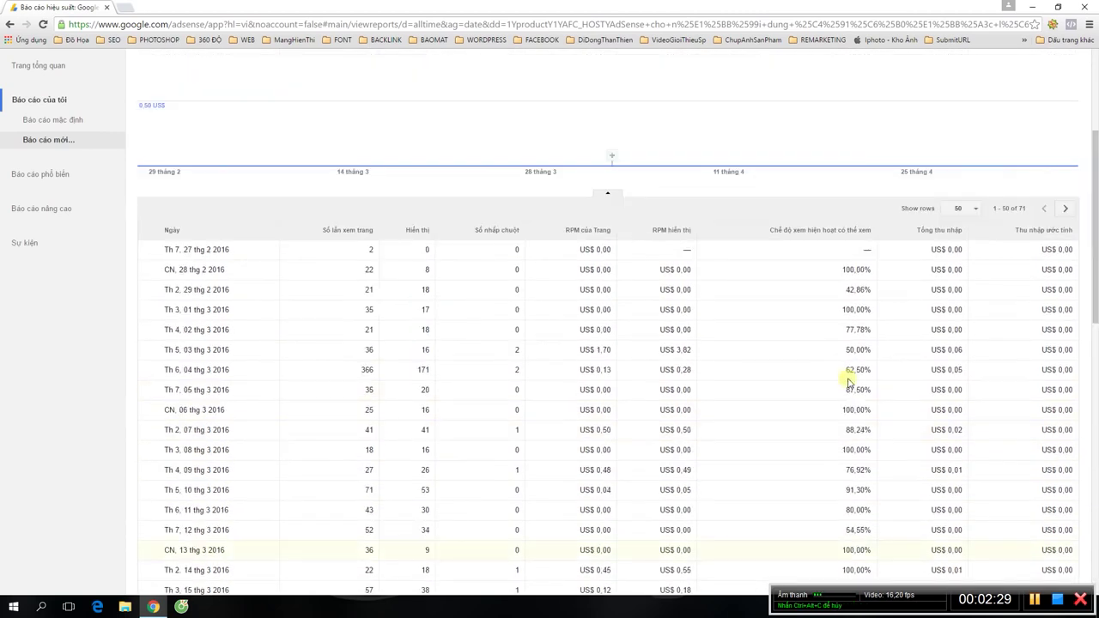
- Set the daily report table to show 100 rows per page
{"action": "scroll", "coordinate": [876, 374], "scroll_direction": "up", "scroll_amount": 3}
{"action": "scroll", "coordinate": [936, 348], "scroll_direction": "down", "scroll_amount": 2}
{"action": "left_click", "coordinate": [966, 326]}
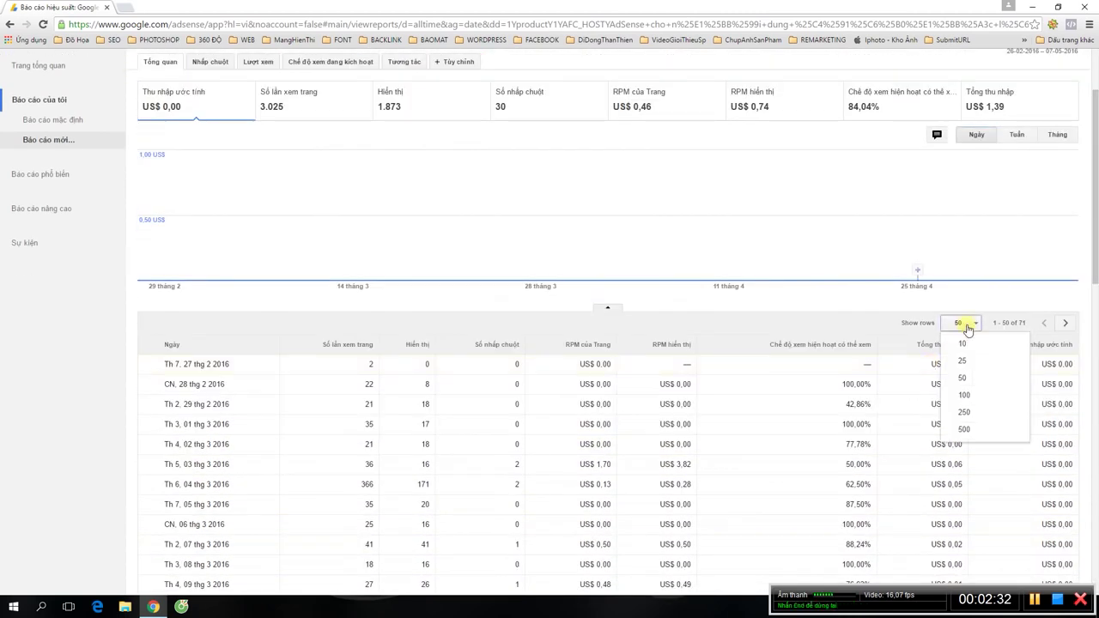
{"action": "left_click", "coordinate": [966, 400]}
- Review the clicks and total earnings (Tổng thu nhập) columns for every day, including the total and average rows
{"action": "scroll", "coordinate": [965, 400], "scroll_direction": "down", "scroll_amount": 15}
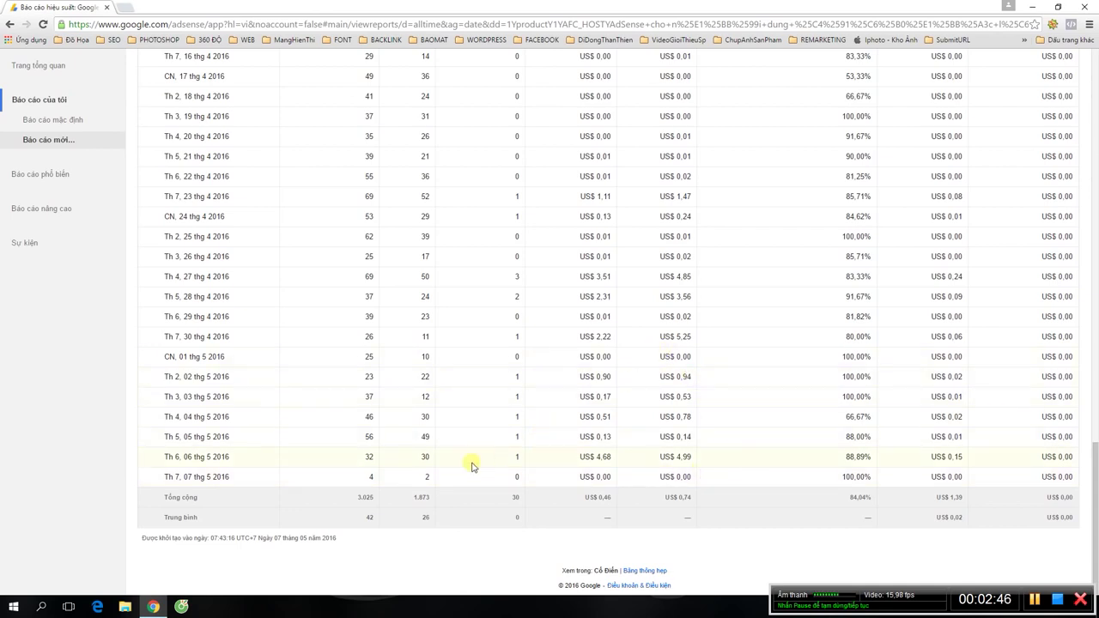
{"action": "scroll", "coordinate": [550, 432], "scroll_direction": "up", "scroll_amount": 13}
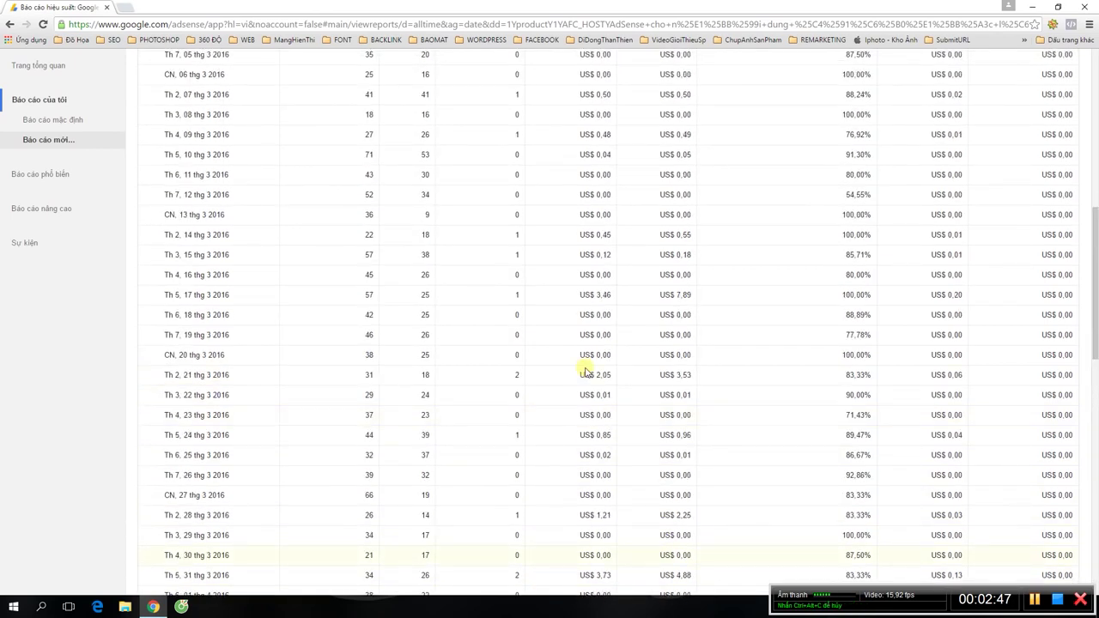
{"action": "scroll", "coordinate": [587, 372], "scroll_direction": "down", "scroll_amount": 1}
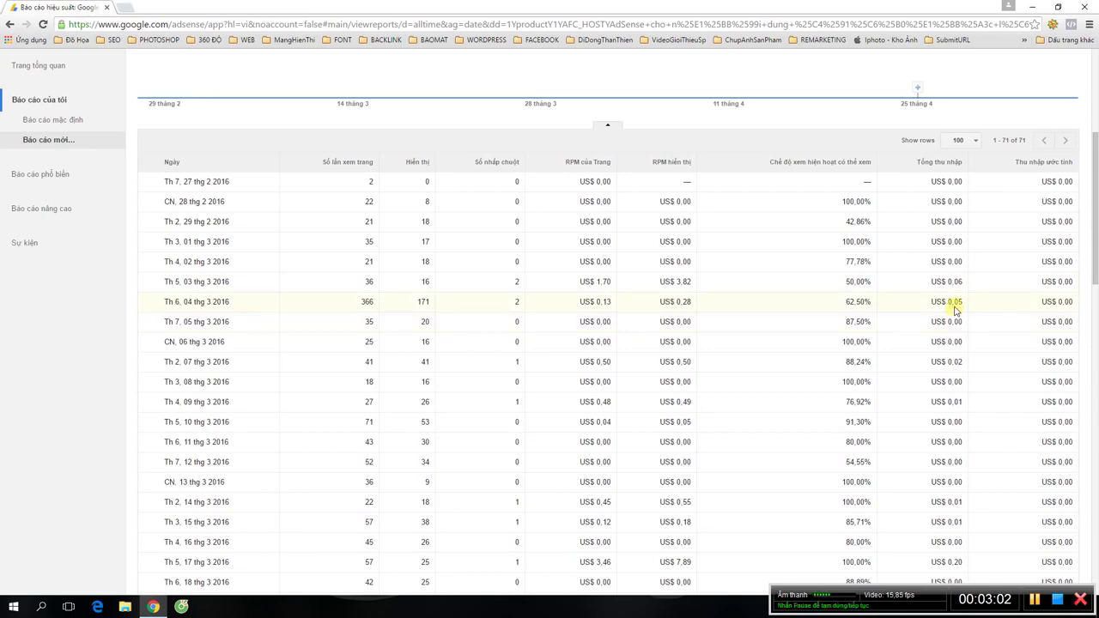
{"action": "scroll", "coordinate": [955, 309], "scroll_direction": "down", "scroll_amount": 3}
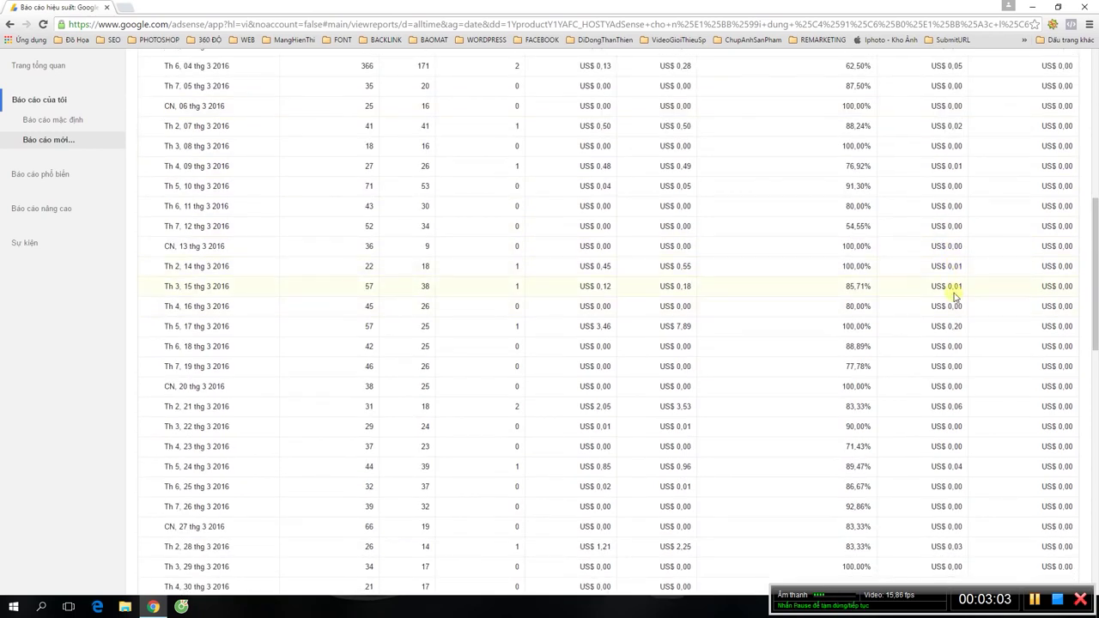
{"action": "scroll", "coordinate": [955, 296], "scroll_direction": "down", "scroll_amount": 10}
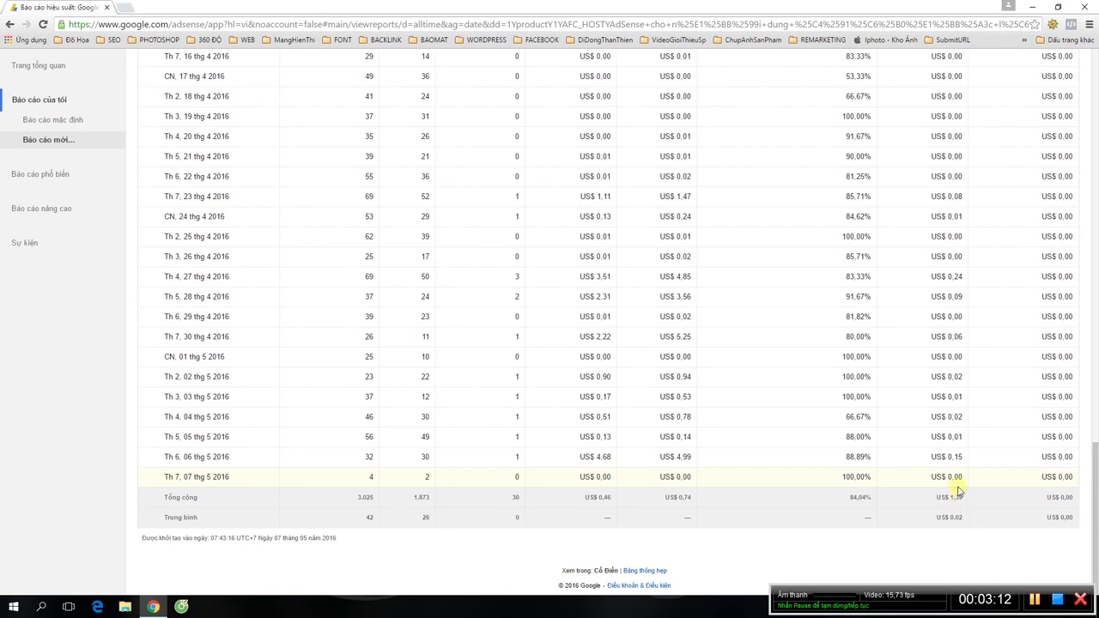
{"action": "scroll", "coordinate": [958, 489], "scroll_direction": "up", "scroll_amount": 1}
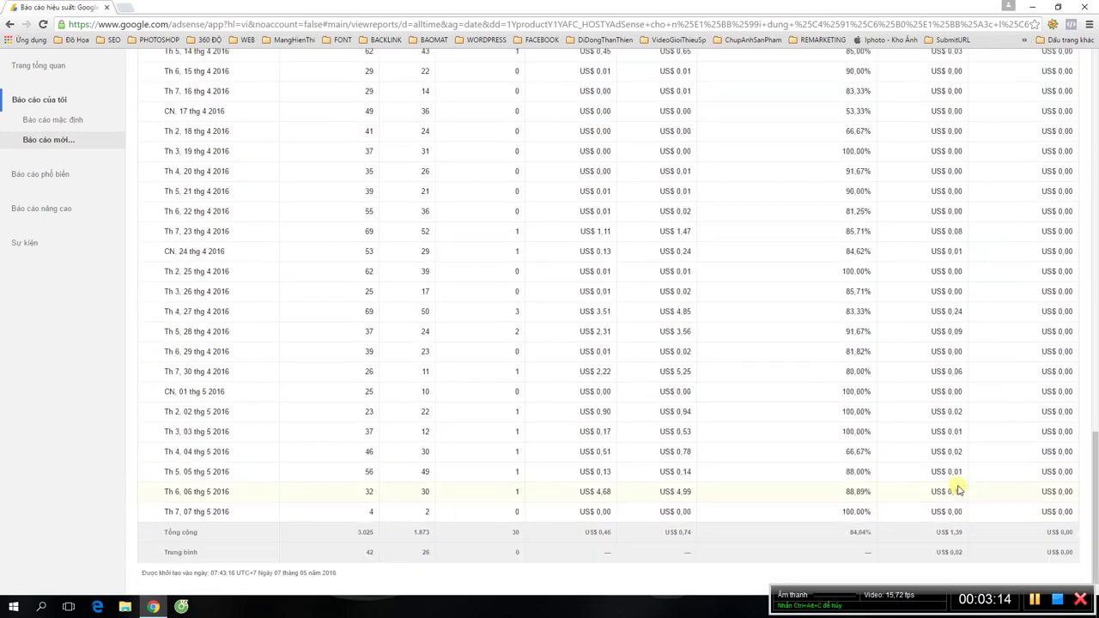
{"action": "scroll", "coordinate": [957, 490], "scroll_direction": "down", "scroll_amount": 1}
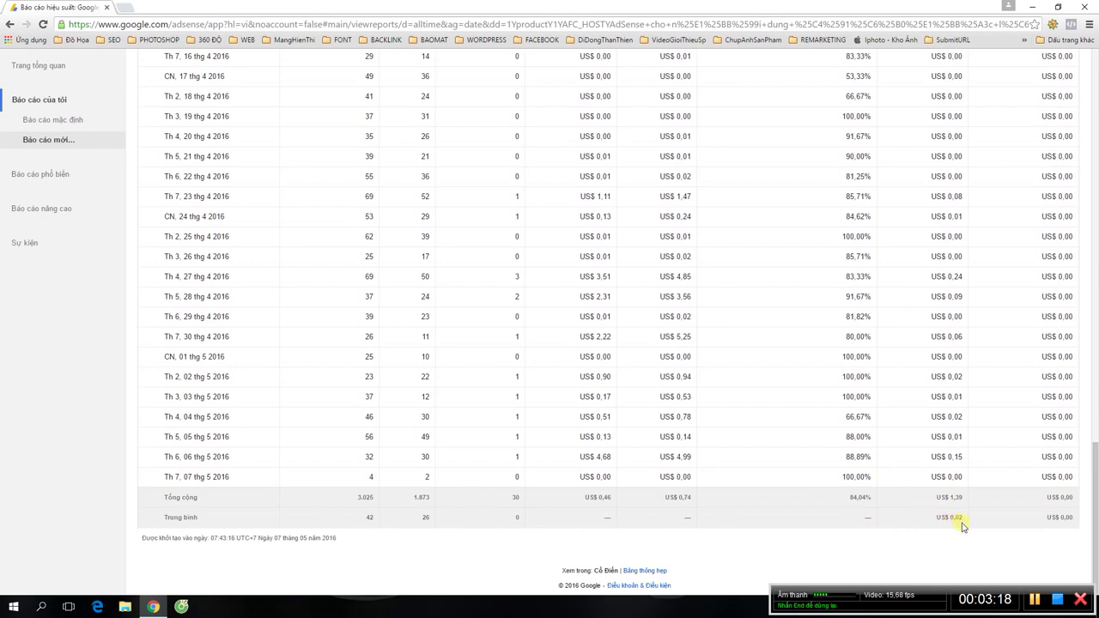
{"action": "scroll", "coordinate": [949, 507], "scroll_direction": "up", "scroll_amount": 10}
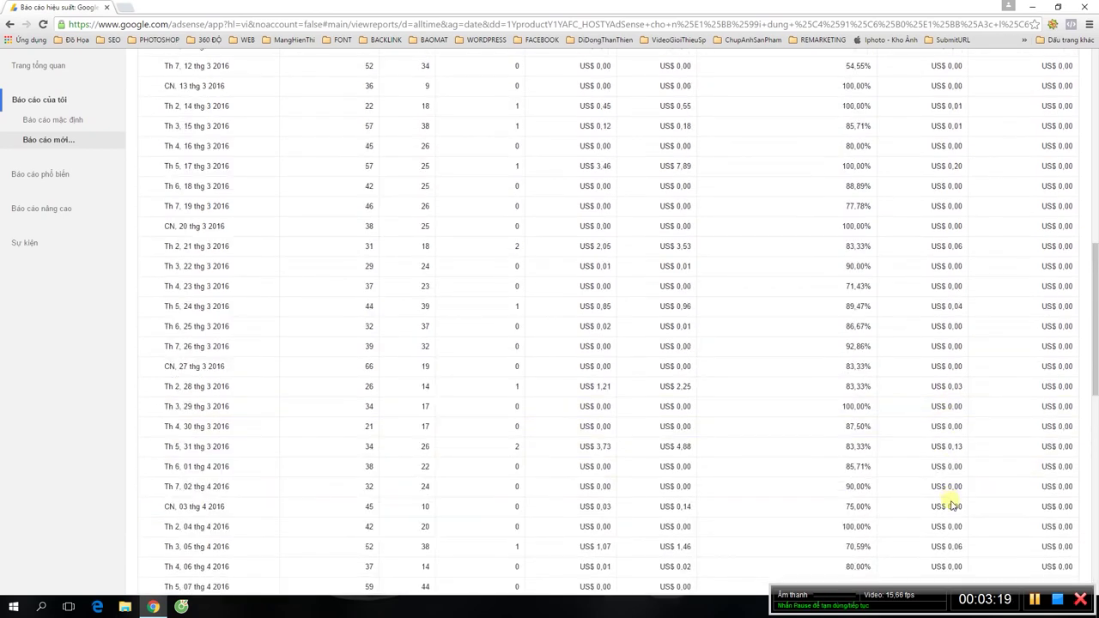
{"action": "scroll", "coordinate": [954, 505], "scroll_direction": "up", "scroll_amount": 3}
- Check the report's first and last dates, its summary figures, and the total earnings across the whole period
{"action": "scroll", "coordinate": [859, 472], "scroll_direction": "down", "scroll_amount": 1}
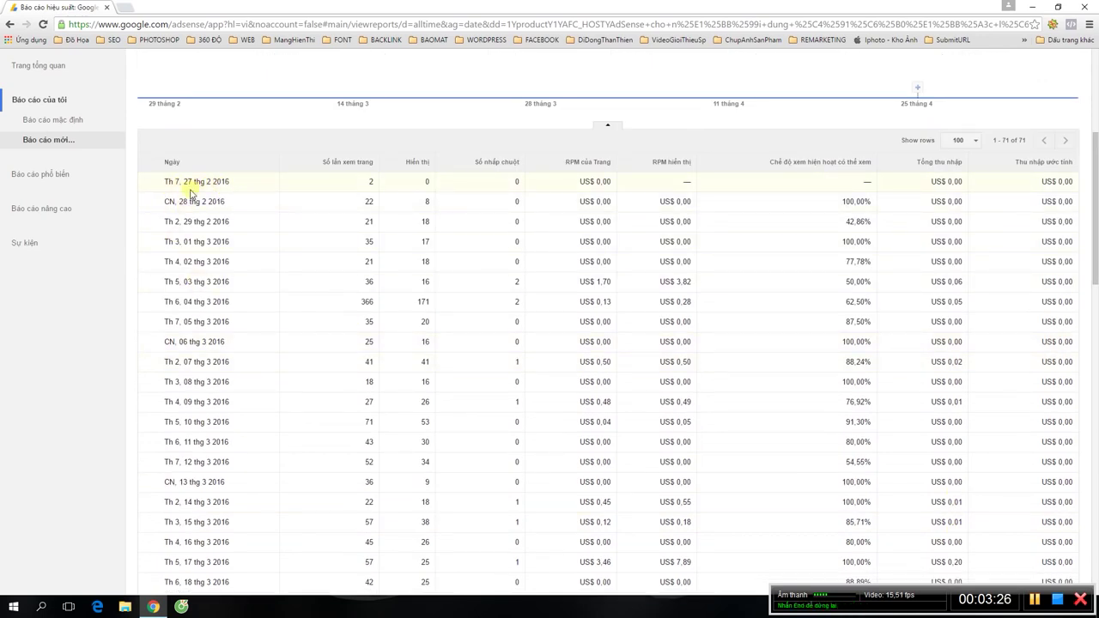
{"action": "scroll", "coordinate": [240, 206], "scroll_direction": "down", "scroll_amount": 12}
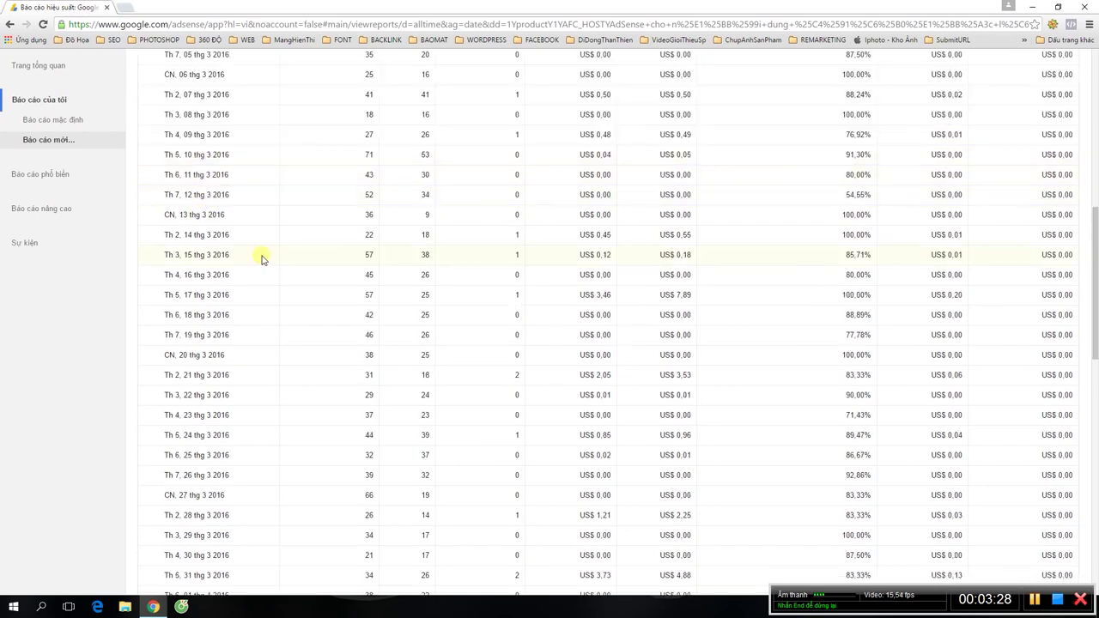
{"action": "scroll", "coordinate": [251, 272], "scroll_direction": "down", "scroll_amount": 1}
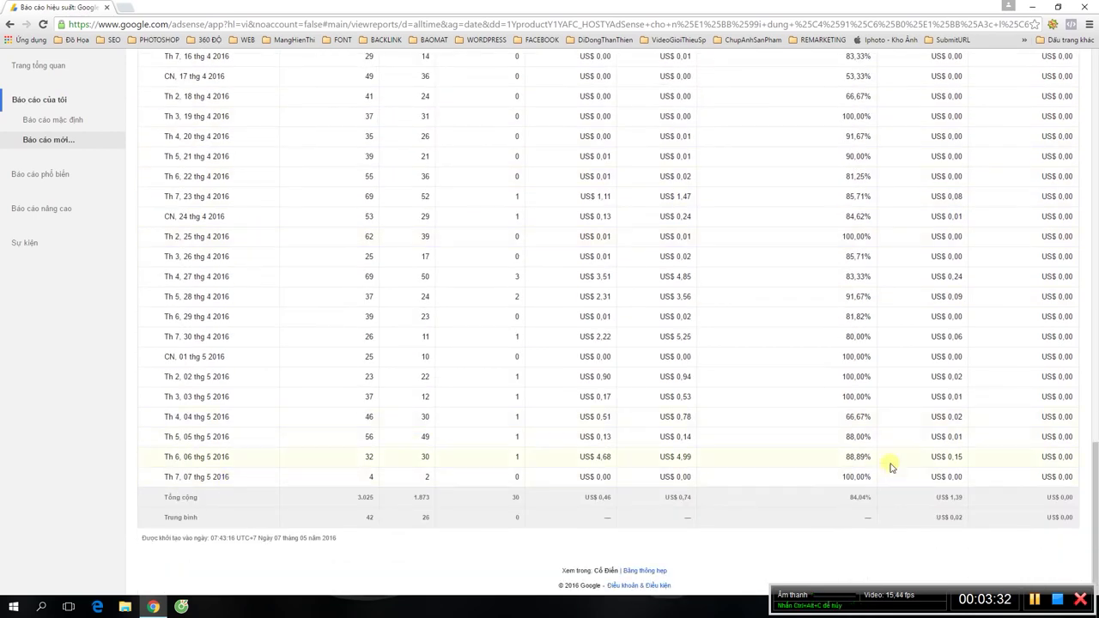
{"action": "scroll", "coordinate": [908, 449], "scroll_direction": "up", "scroll_amount": 3}
{"action": "scroll", "coordinate": [908, 450], "scroll_direction": "up", "scroll_amount": 9}
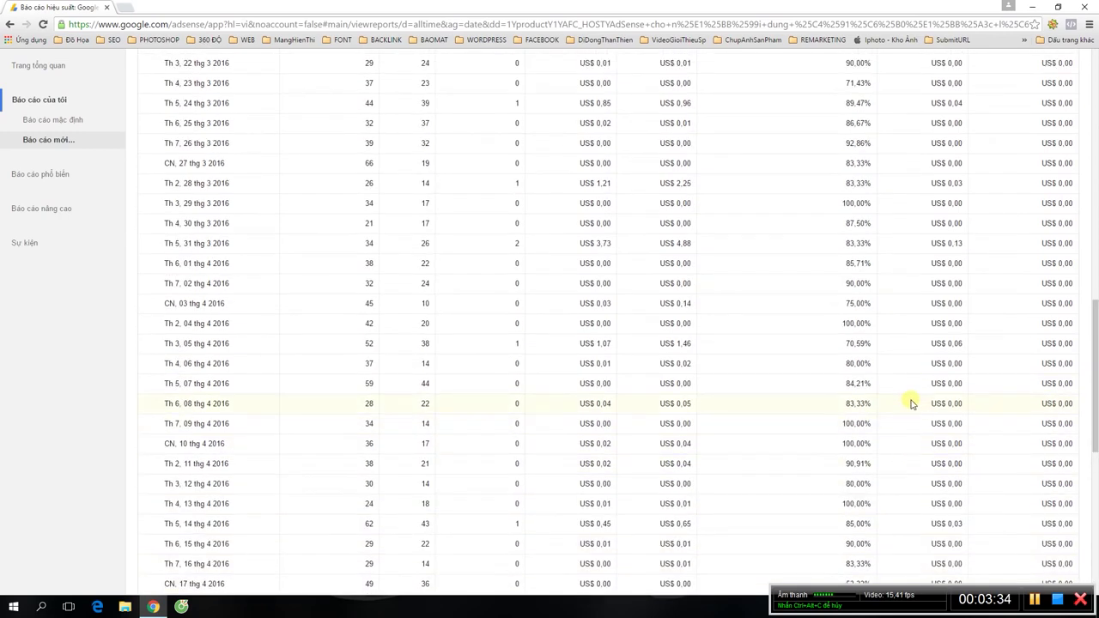
{"action": "scroll", "coordinate": [893, 232], "scroll_direction": "up", "scroll_amount": 5}
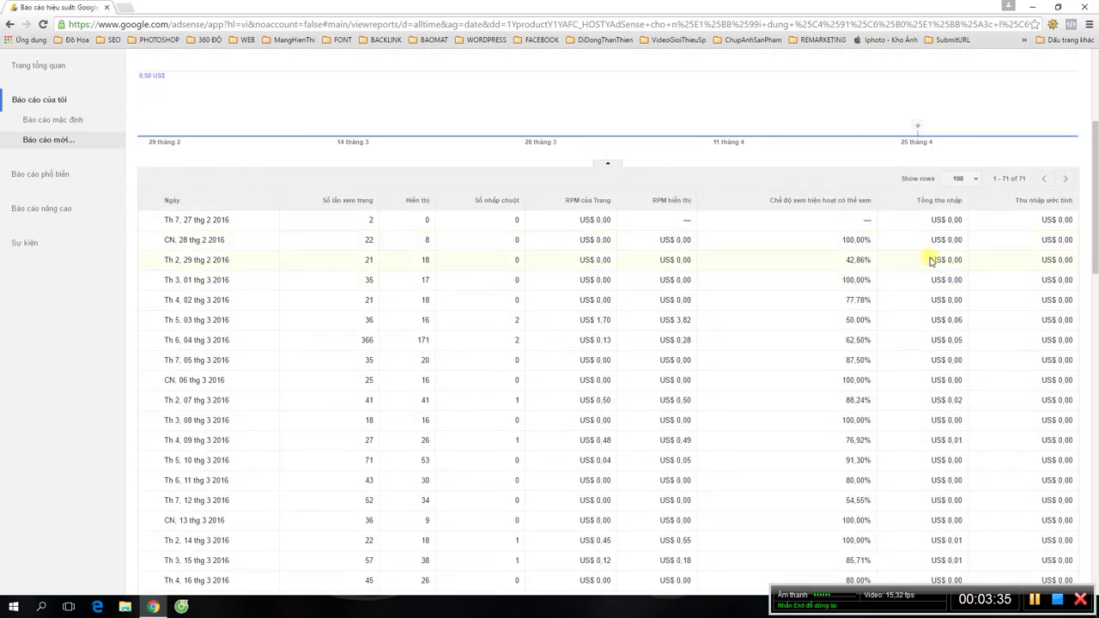
{"action": "scroll", "coordinate": [933, 268], "scroll_direction": "up", "scroll_amount": 1}
{"action": "mouse_move", "coordinate": [757, 294]}
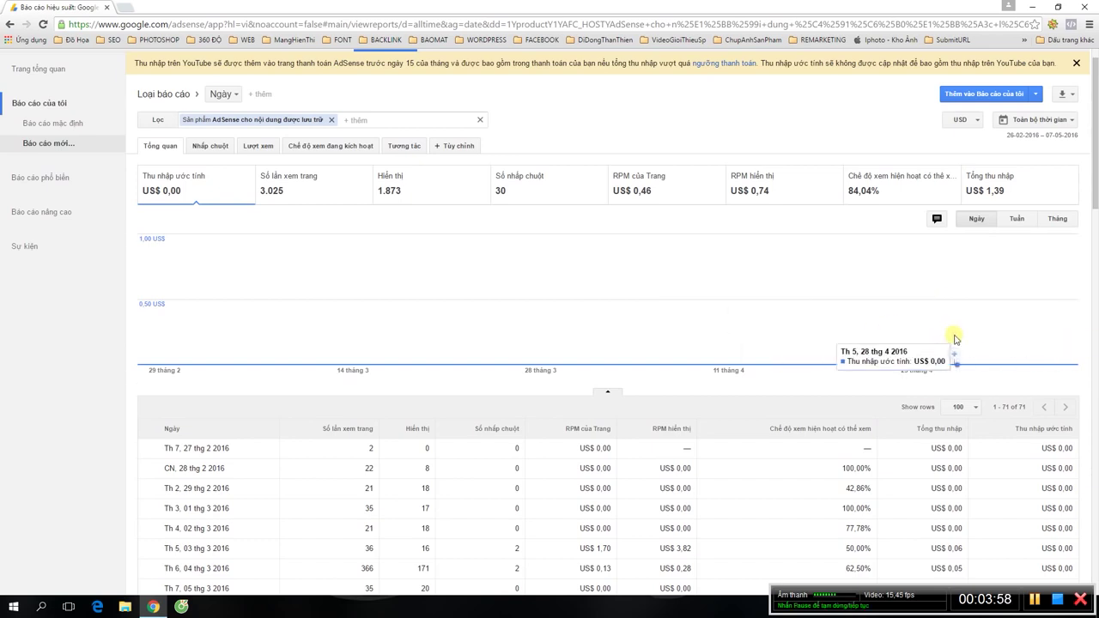
{"action": "scroll", "coordinate": [955, 339], "scroll_direction": "down", "scroll_amount": 1}
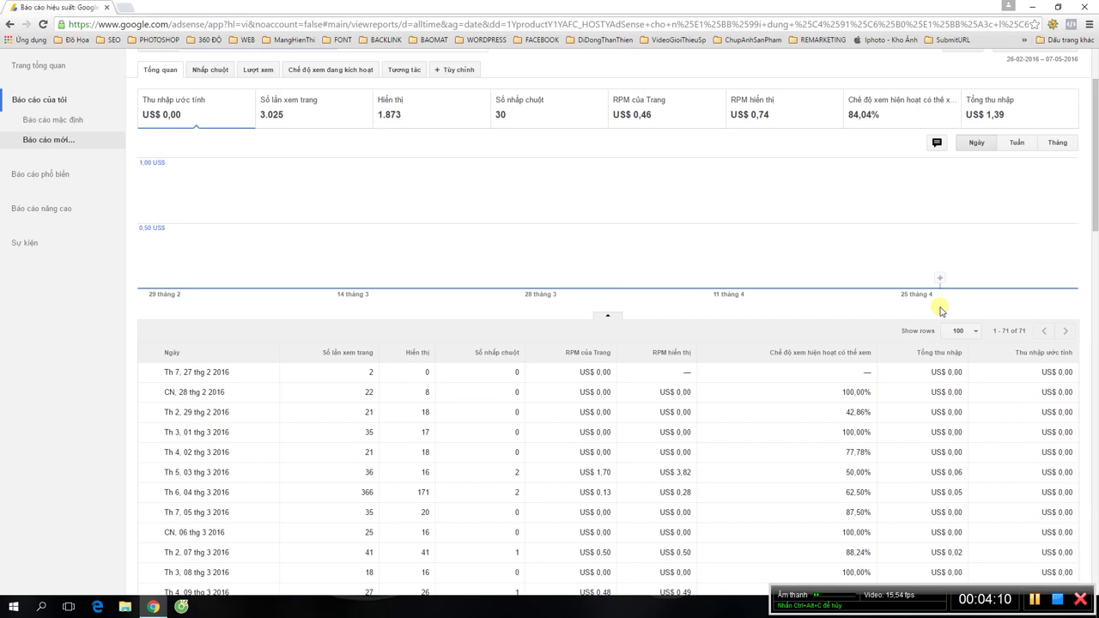
{"action": "scroll", "coordinate": [935, 317], "scroll_direction": "down", "scroll_amount": 2}
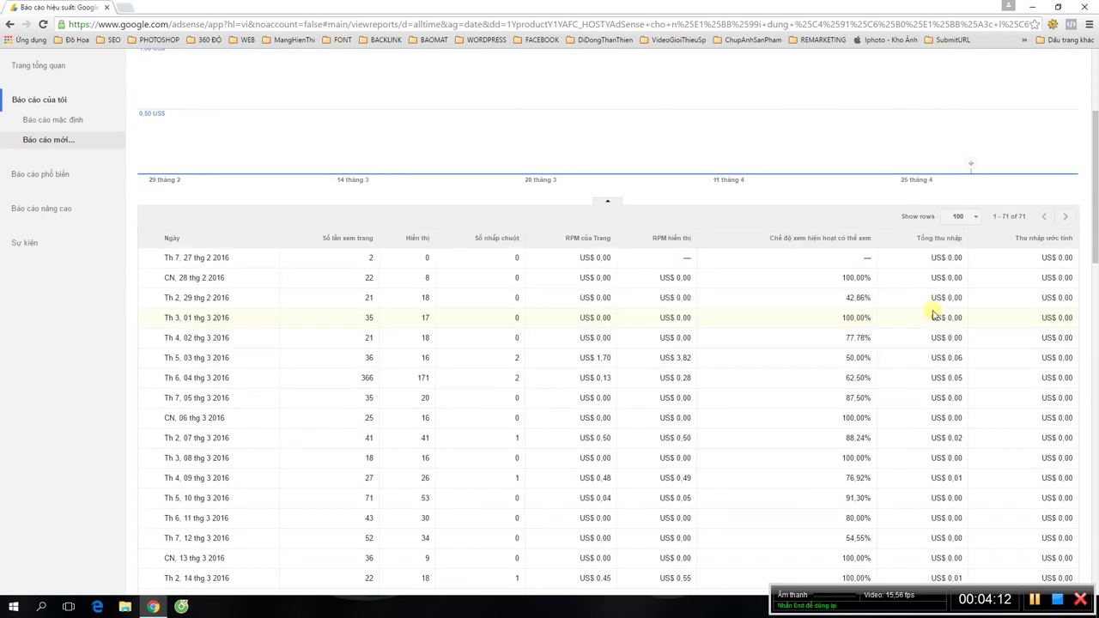
{"action": "scroll", "coordinate": [935, 316], "scroll_direction": "down", "scroll_amount": 8}
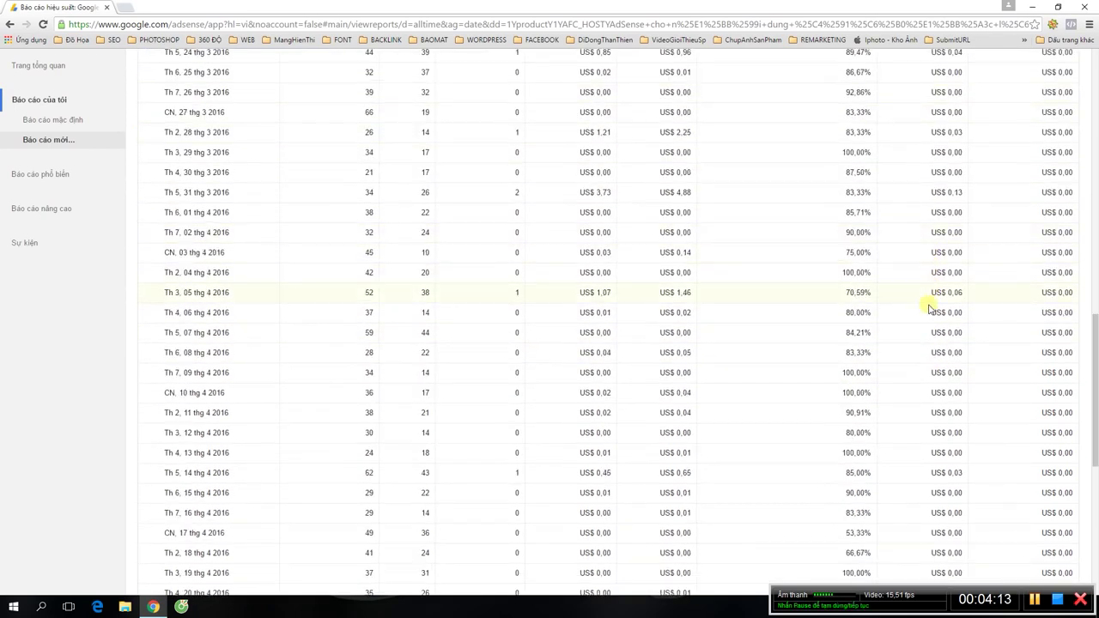
{"action": "scroll", "coordinate": [928, 313], "scroll_direction": "down", "scroll_amount": 5}
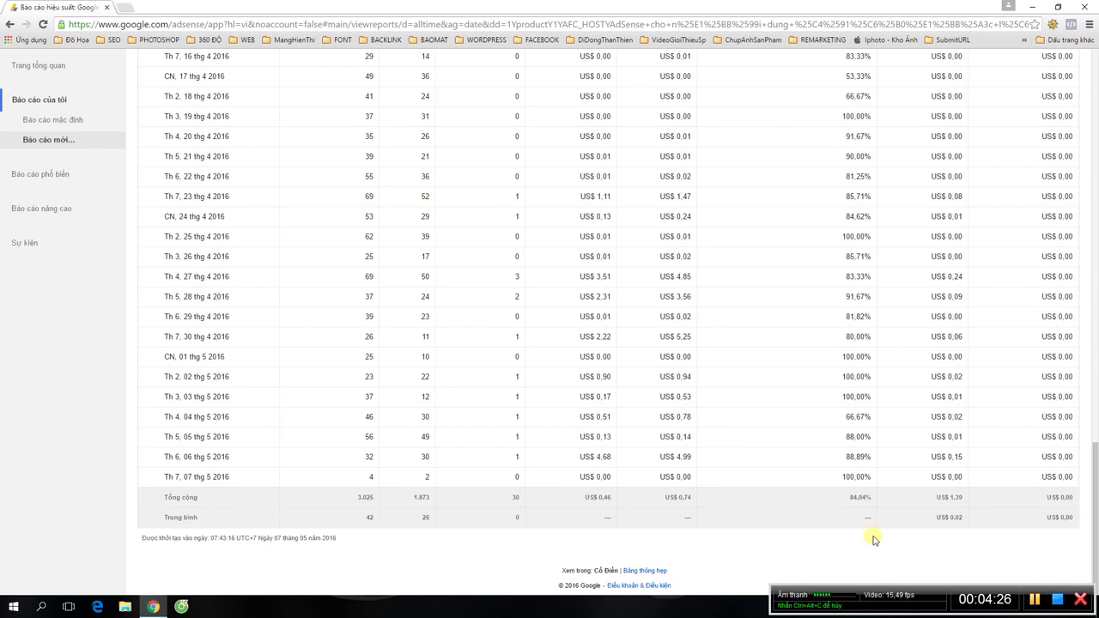
{"action": "scroll", "coordinate": [799, 481], "scroll_direction": "up", "scroll_amount": 9}
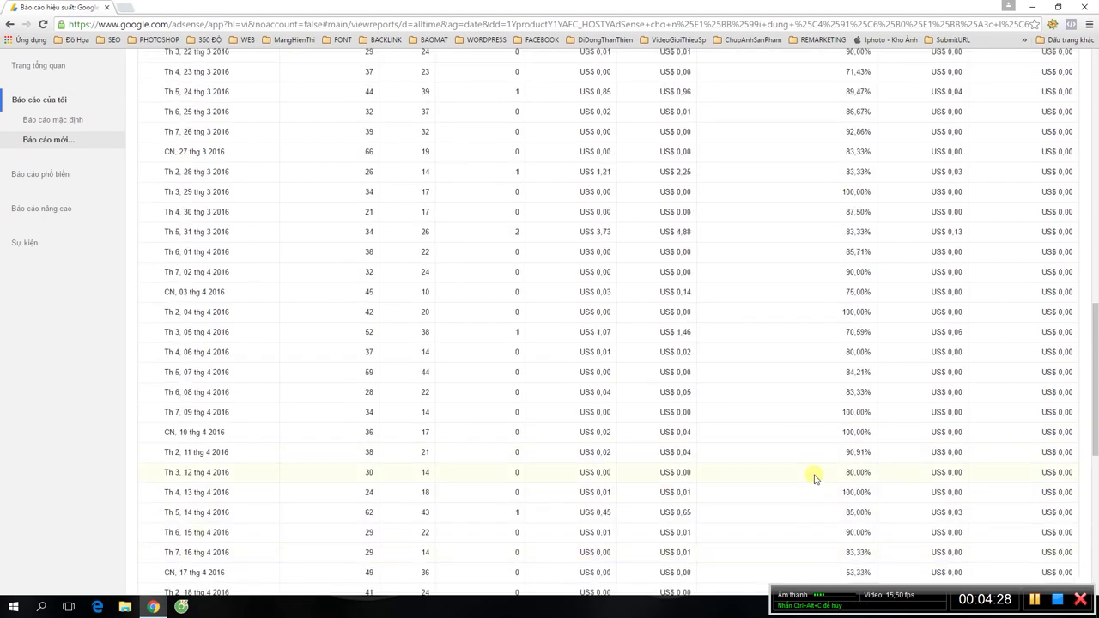
{"action": "scroll", "coordinate": [820, 481], "scroll_direction": "up", "scroll_amount": 3}
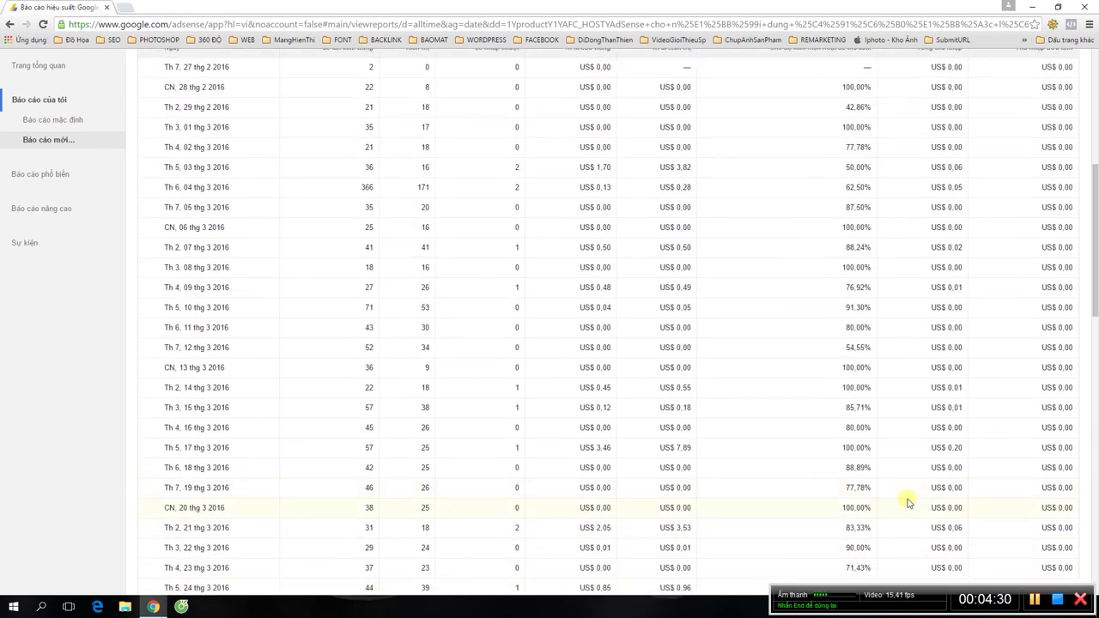